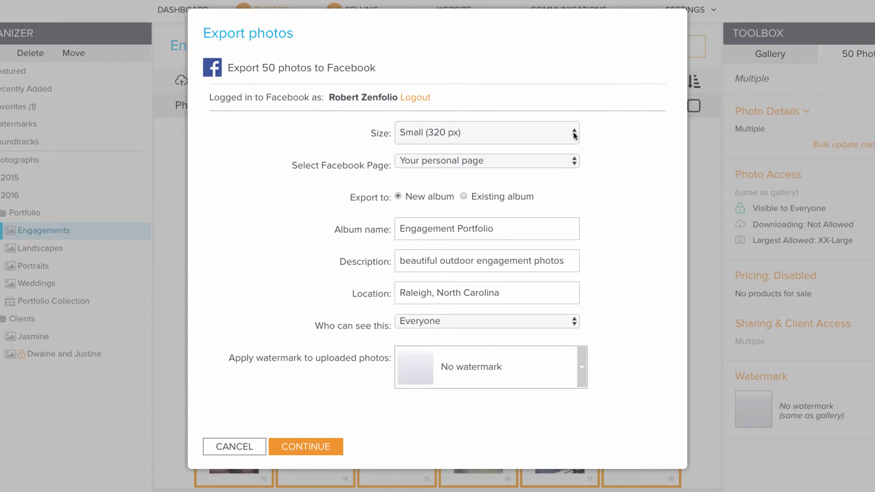
Export the Engagement Portfolio album to a chosen Facebook page at Large (1024 px), visible to Everyone.
left_click(574, 135)
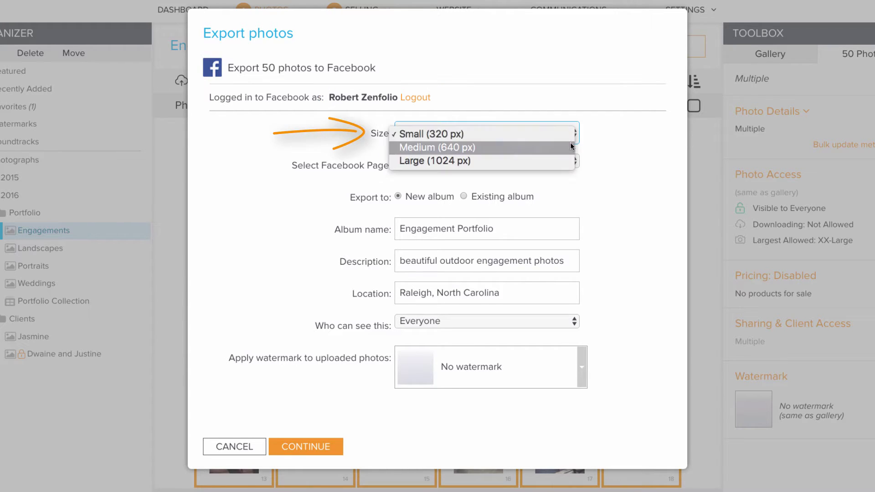
key("Escape")
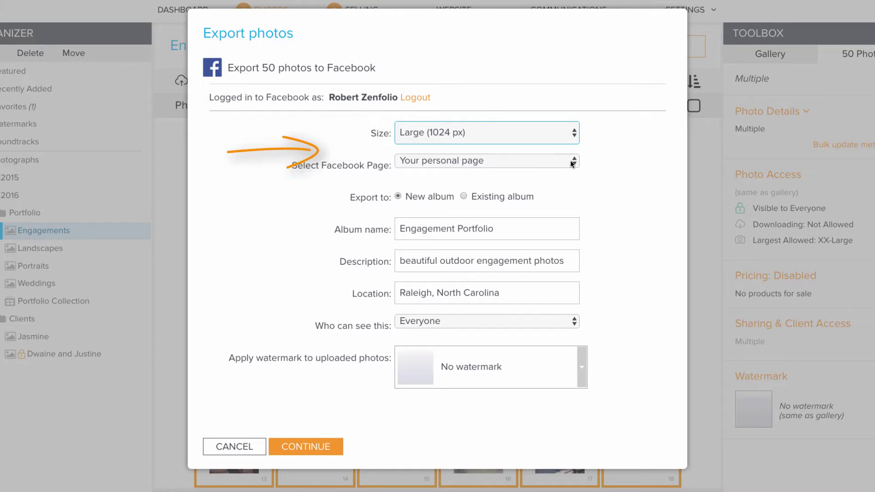
left_click(574, 164)
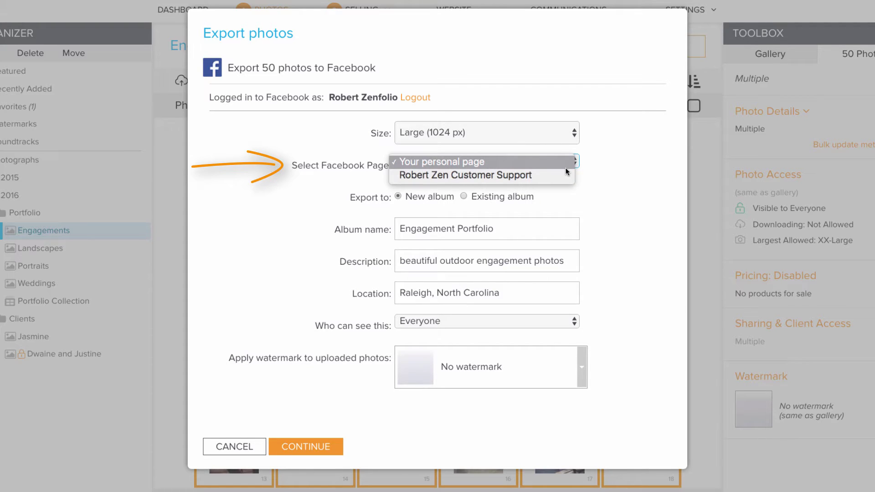
left_click(564, 175)
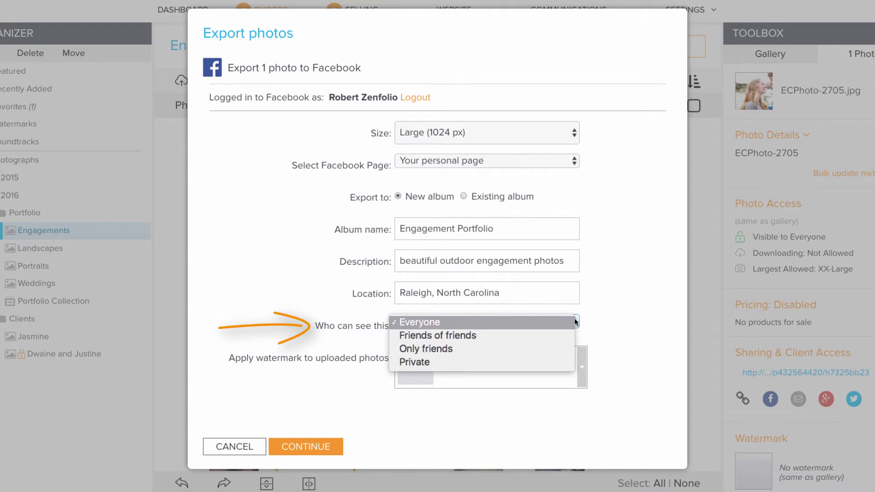
left_click(575, 321)
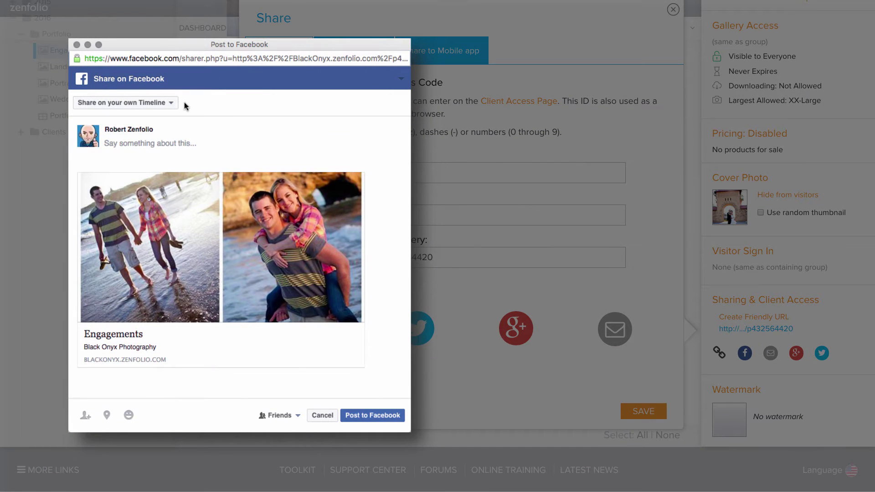
Switch the gallery share to 'Share on a Page you manage', posting as the customer support Page.
left_click(171, 103)
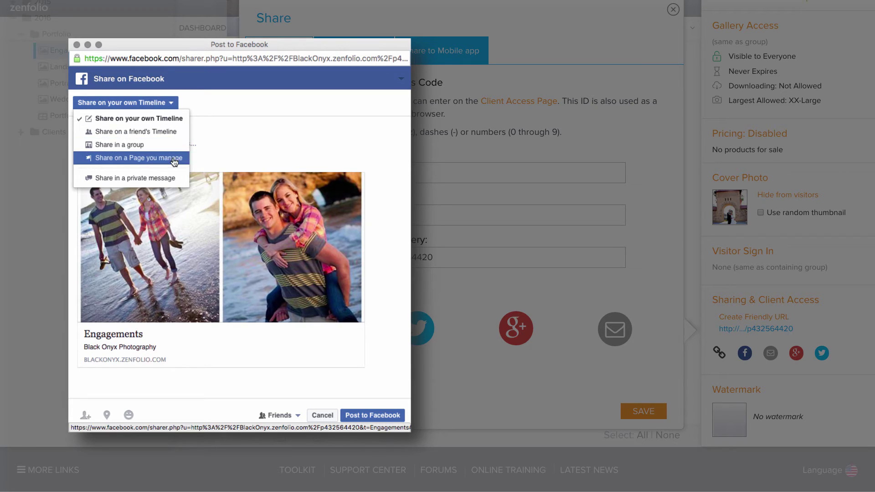
left_click(139, 158)
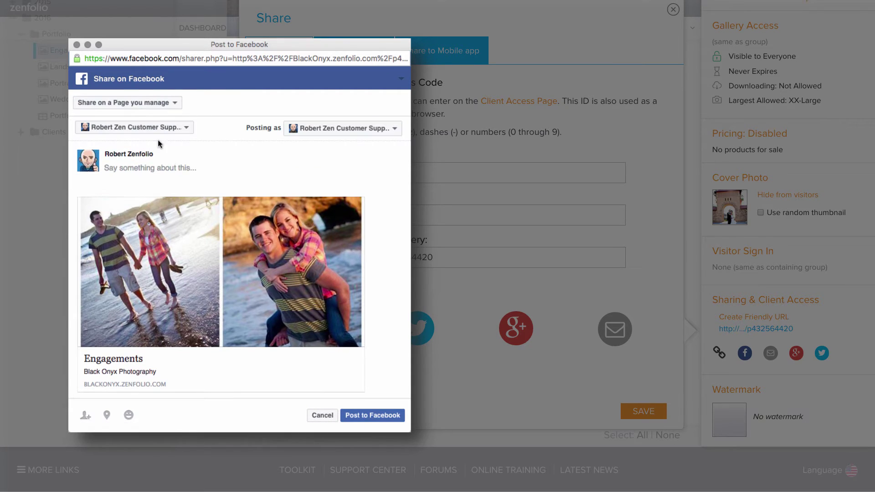
left_click(153, 128)
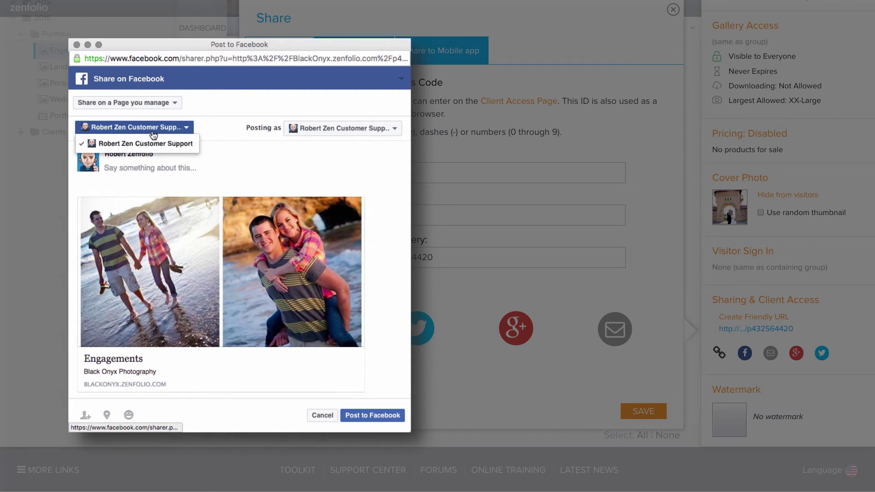
left_click(322, 130)
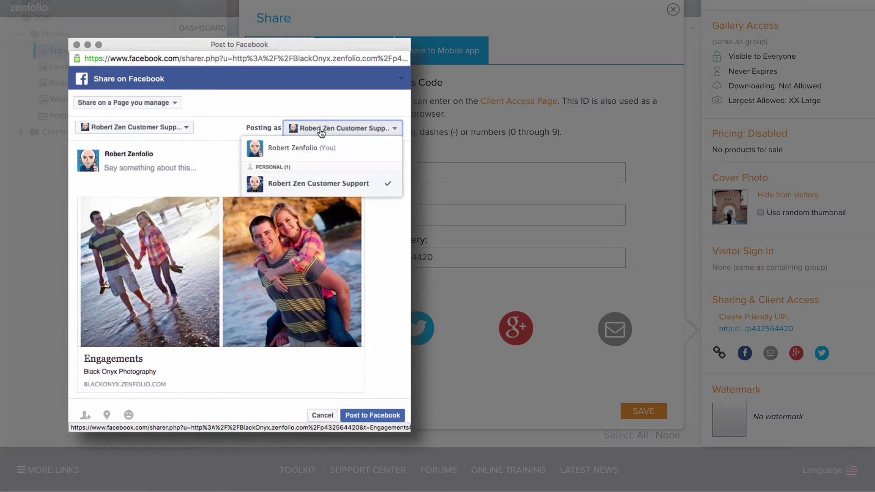
left_click(318, 184)
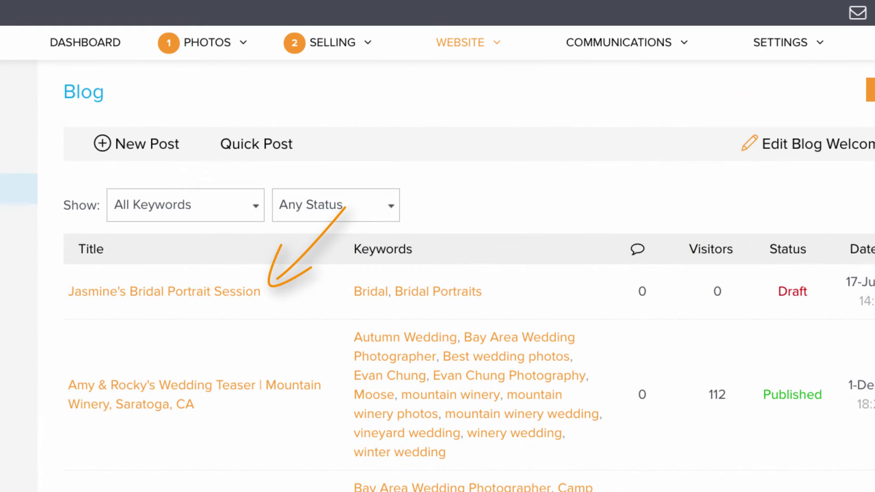
Copy the bridal portrait blog URL and publish it as a customer support Page post.
right_click(172, 325)
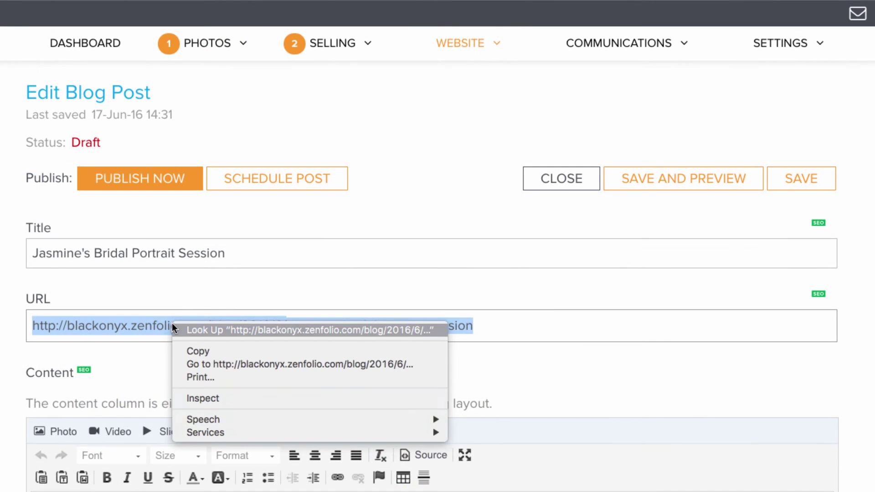
left_click(198, 351)
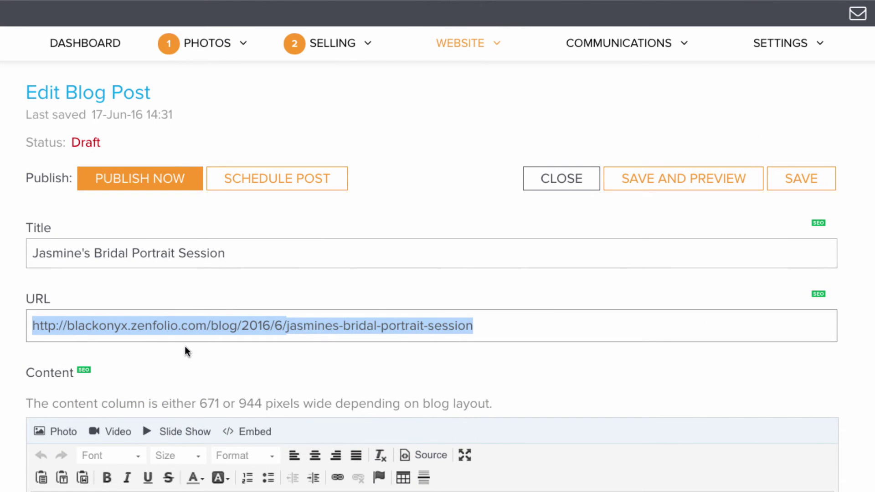
type("http://blackonyx.zenfolio.com/blog/2016/6/jasmines-bridal-portrait-session")
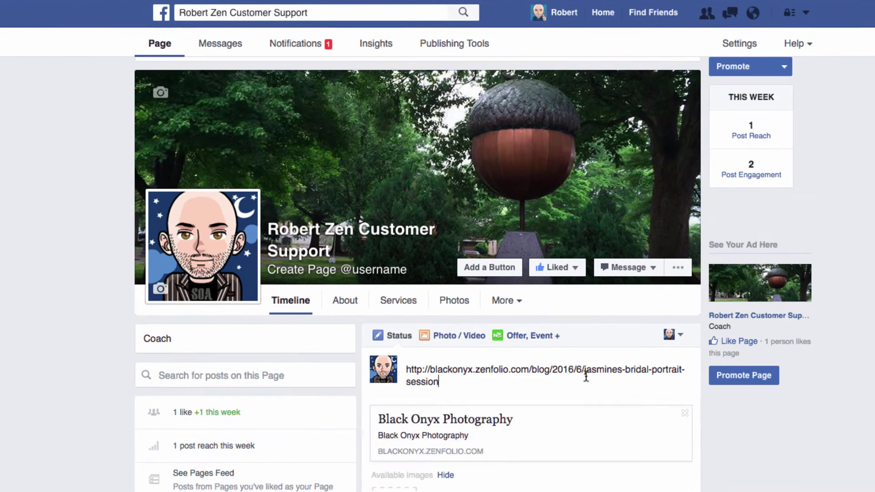
scroll(586, 378, "down", 3)
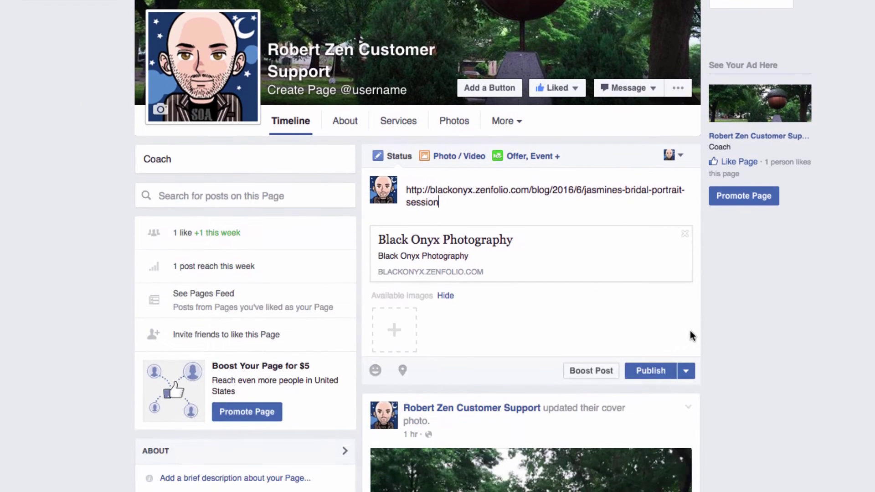
left_click(651, 371)
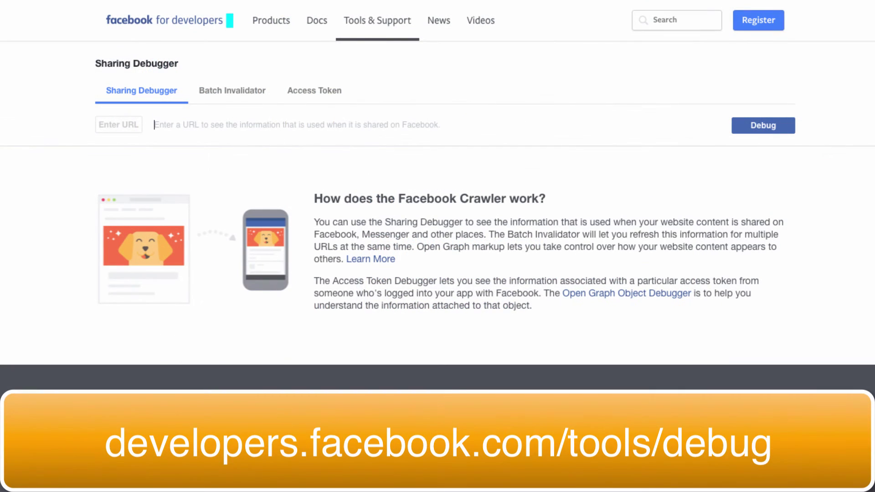
Paste the bridal portrait blog URL into the Sharing Debugger's Enter URL field.
type("http://blackonyx.zenfolio.com/blog/2016/6/jasmines-bridal-portrait-session")
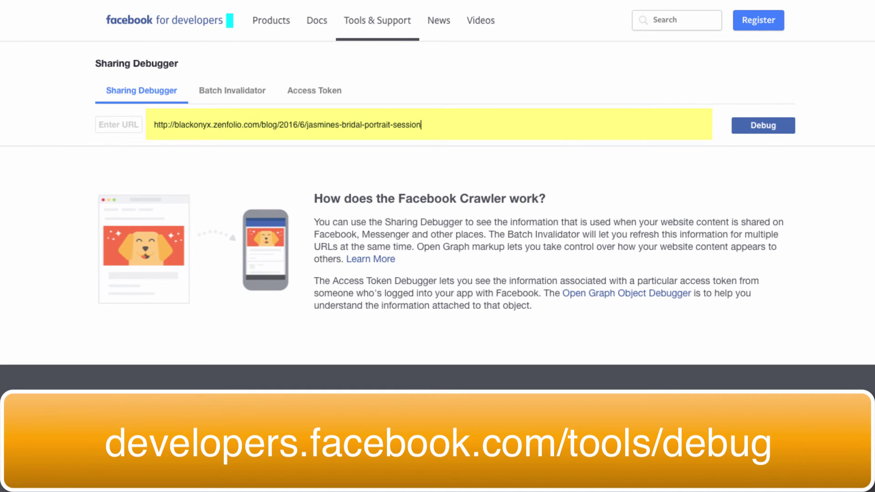